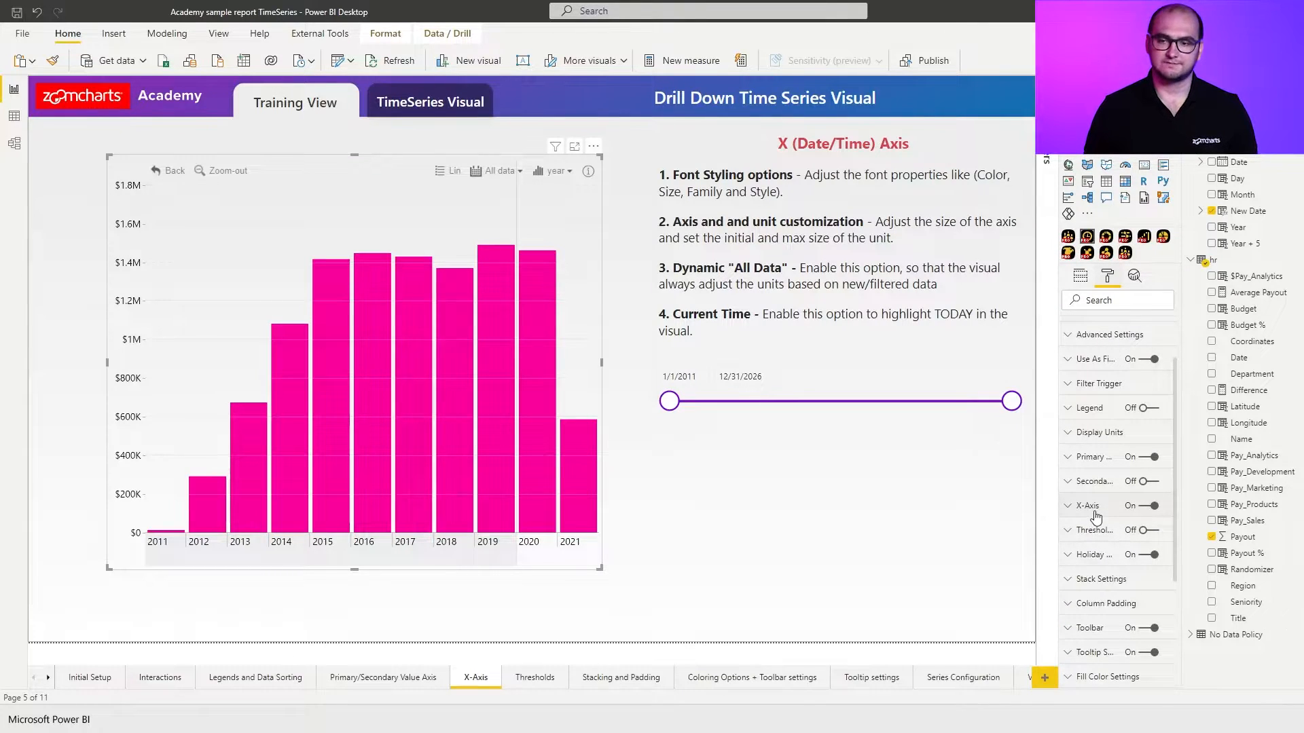
Step: Switch the column chart's X-Axis off and back on
{"action": "left_click", "coordinate": [1148, 507]}
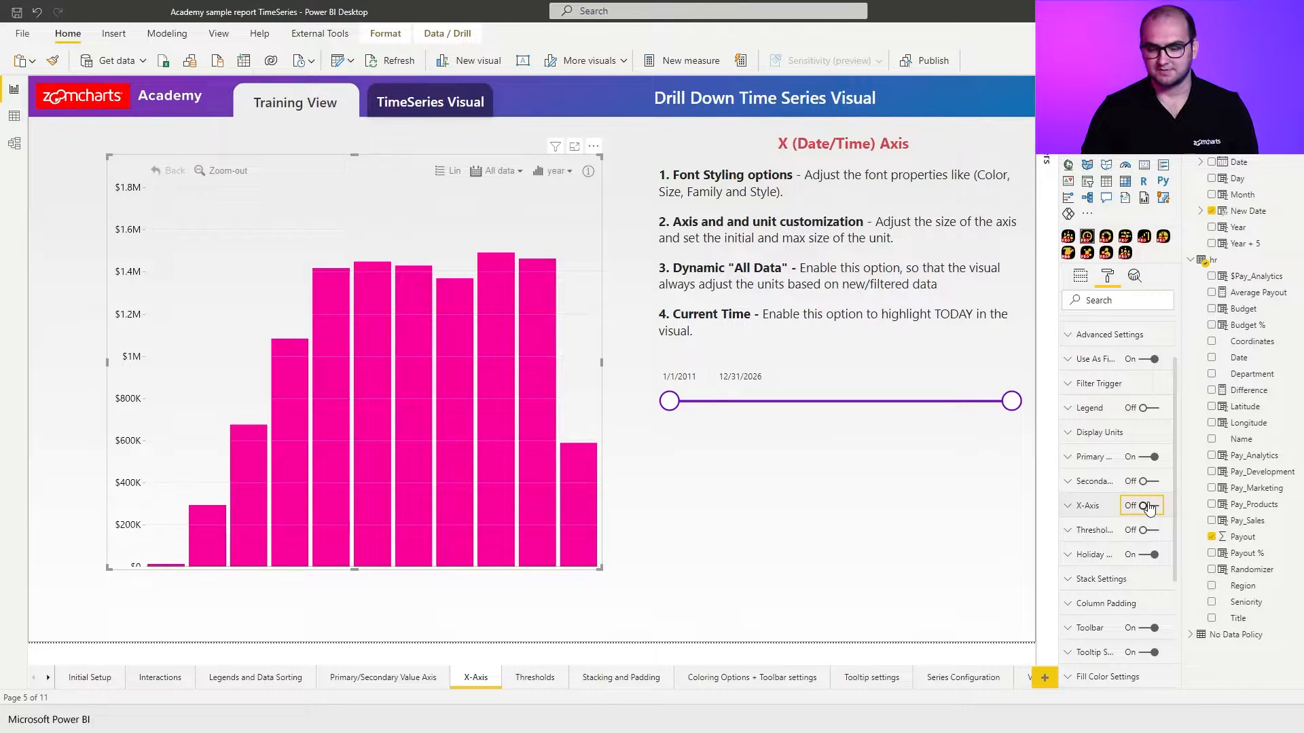
{"action": "left_click", "coordinate": [1147, 507]}
Step: Set the chart's X-Axis Min Unit Width to 100 and try panning across the yearly columns
{"action": "left_click", "coordinate": [1069, 505]}
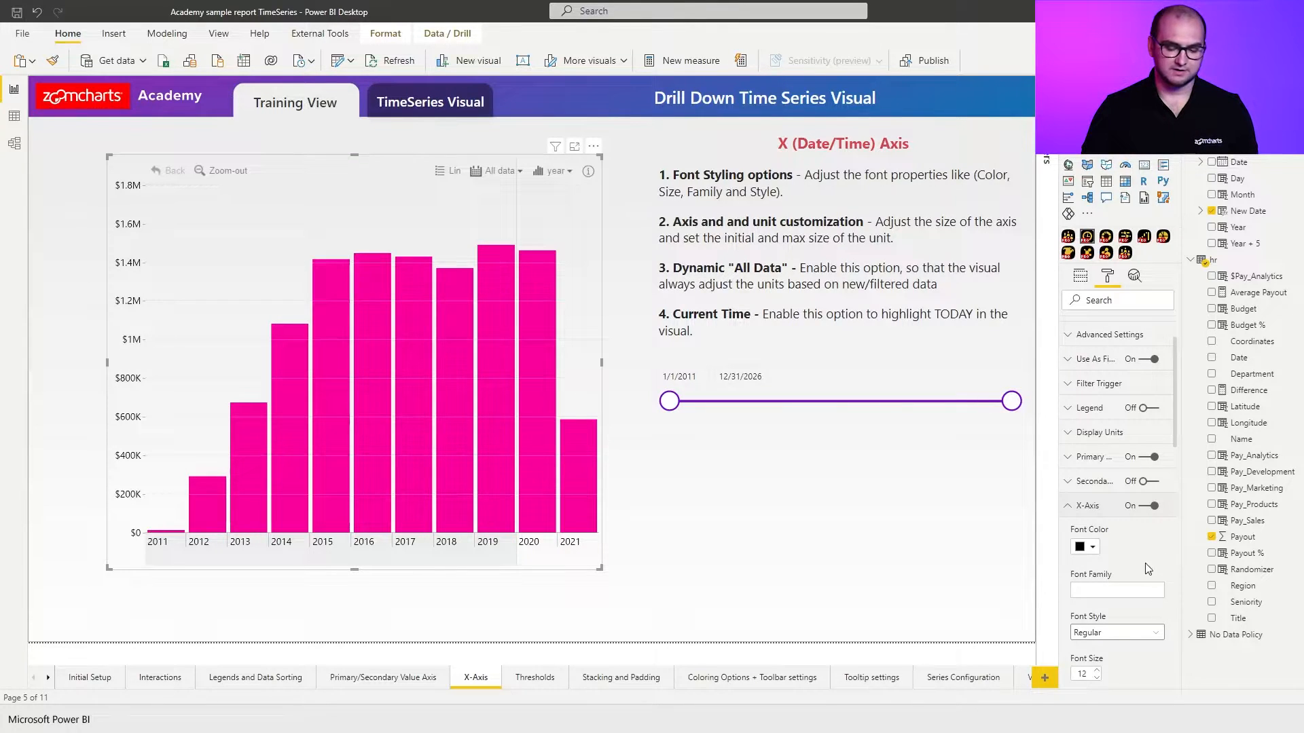
{"action": "scroll", "coordinate": [1148, 569], "scroll_direction": "down", "scroll_amount": 1}
{"action": "scroll", "coordinate": [1146, 567], "scroll_direction": "down", "scroll_amount": 1}
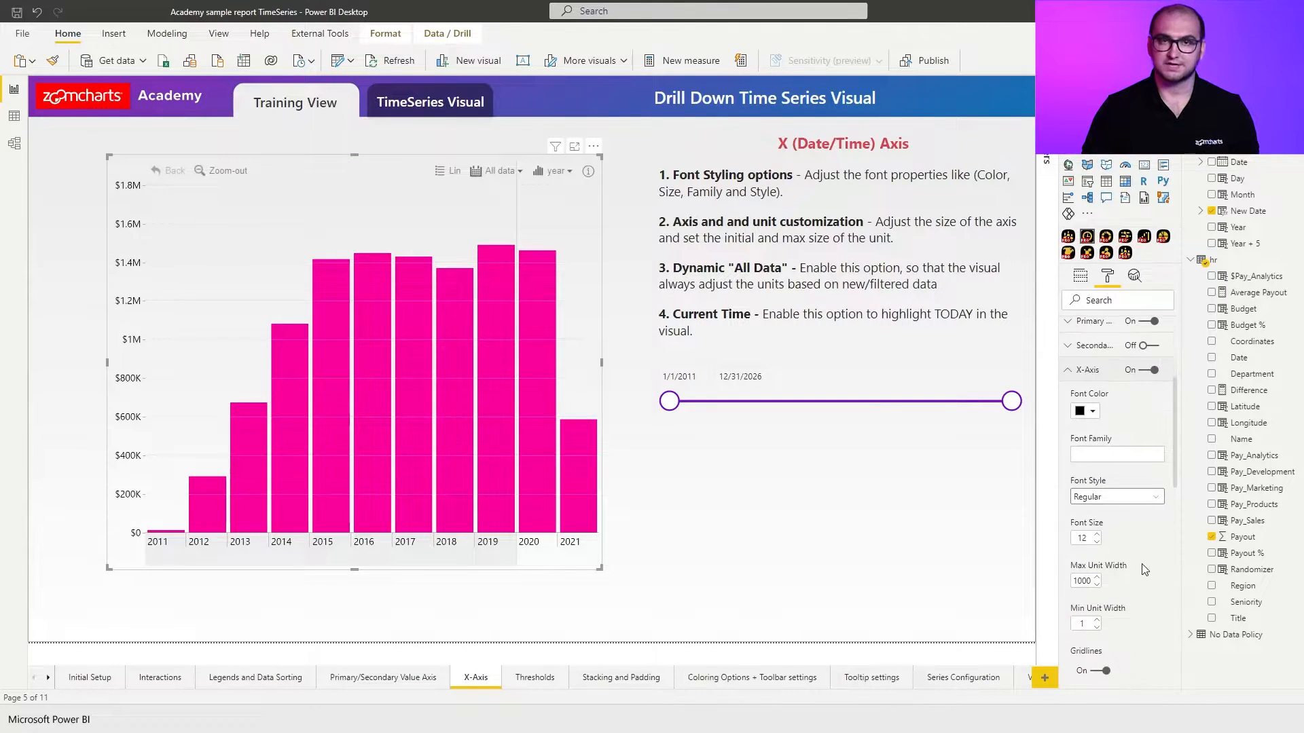
{"action": "mouse_move", "coordinate": [1142, 565]}
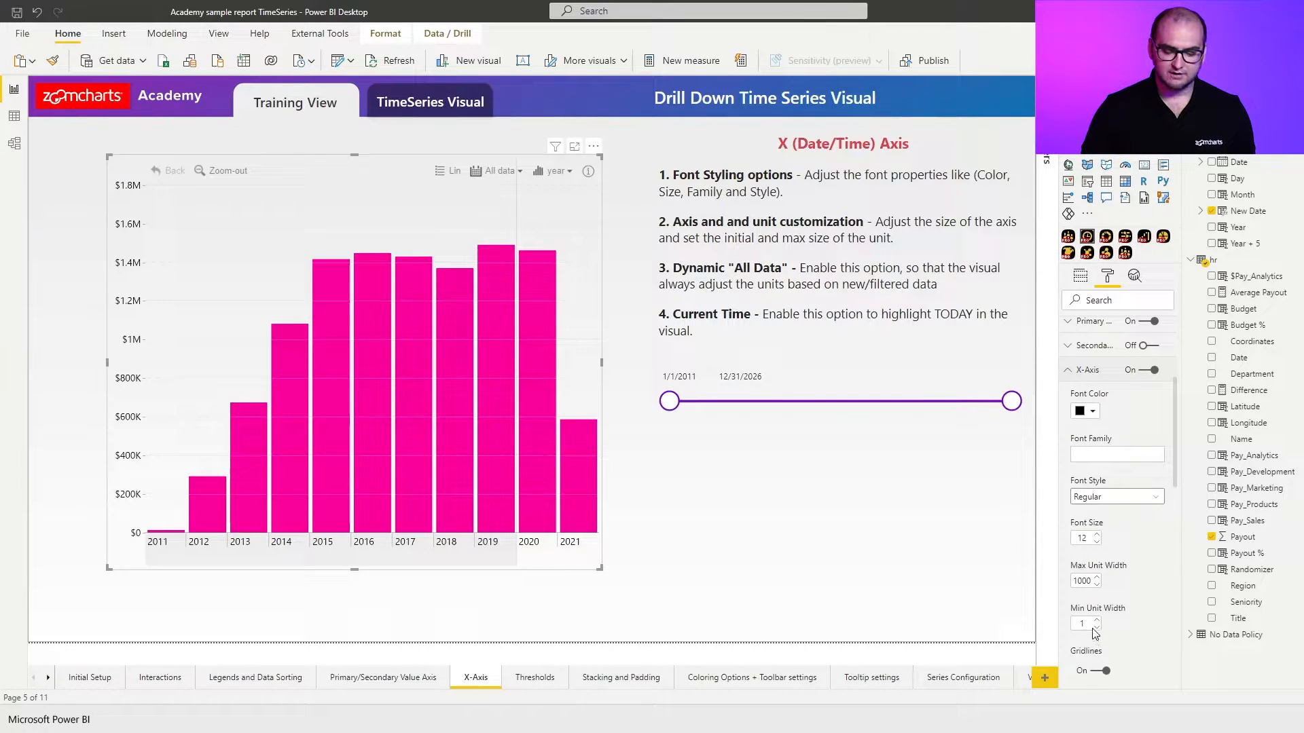
{"action": "type", "text": "00"}
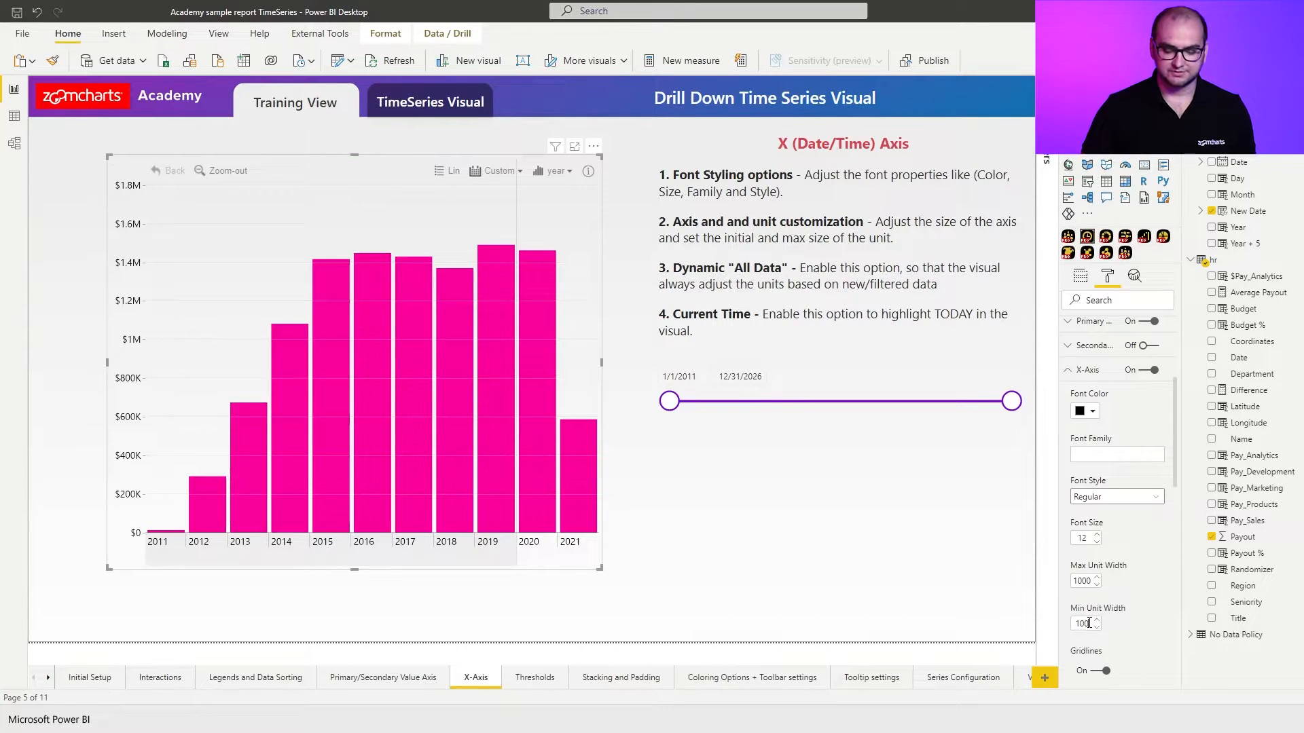
{"action": "left_click", "coordinate": [473, 682]}
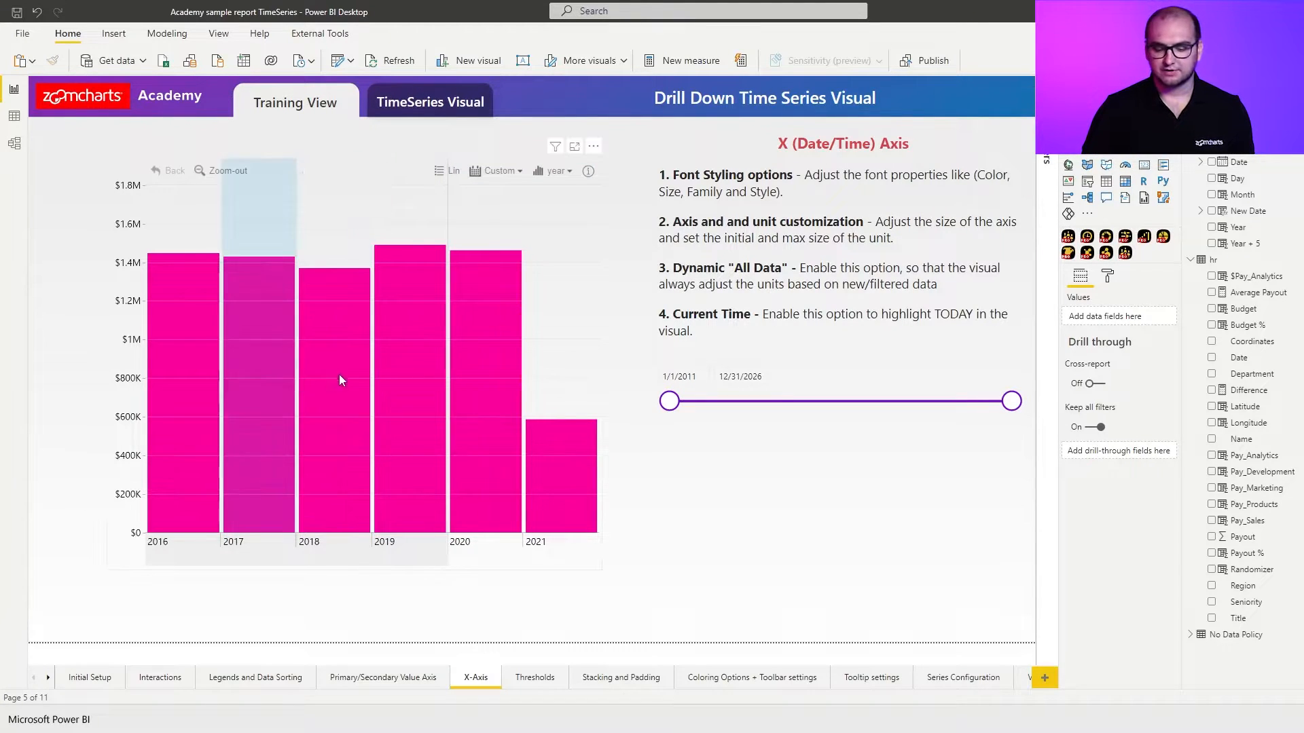
{"action": "left_click_drag", "start_coordinate": [340, 373], "coordinate": [287, 354]}
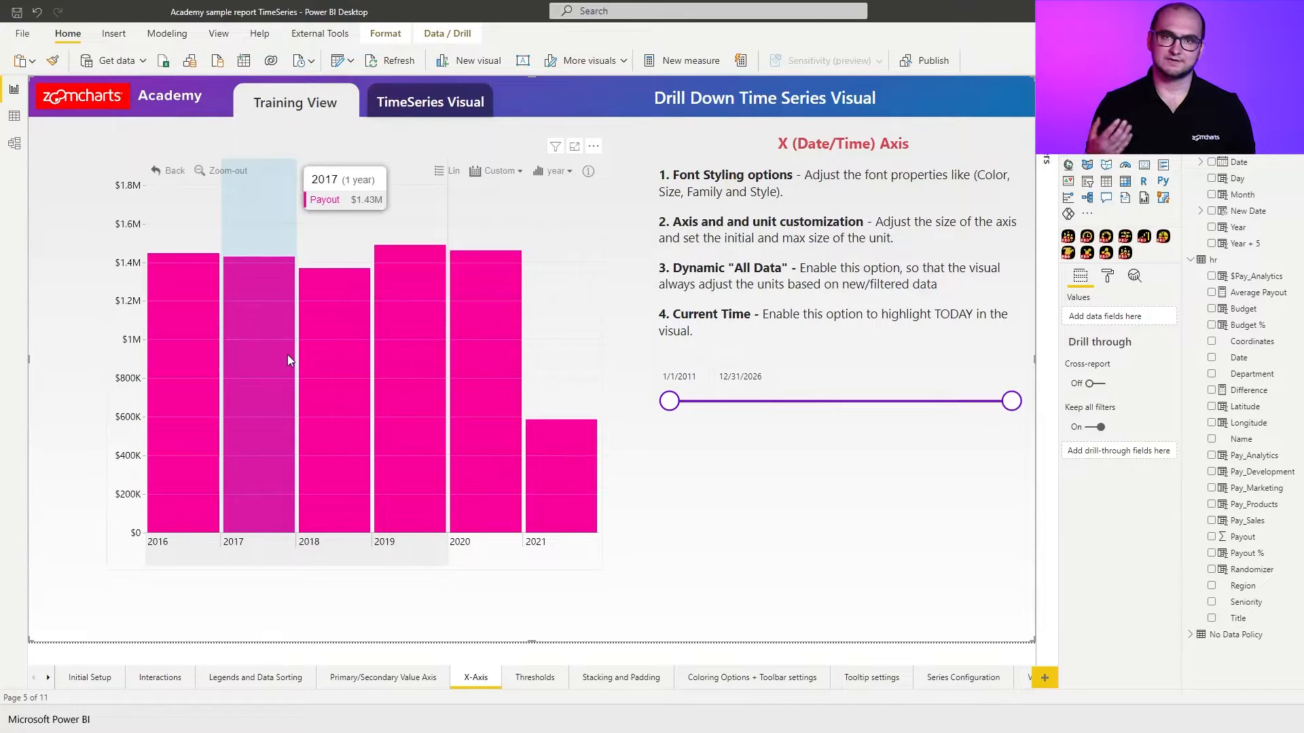
Step: Examine the chart's X-Axis gridline, display timezone, Dynamic 'All Data' and Current Time options
{"action": "left_click", "coordinate": [141, 305]}
{"action": "left_click", "coordinate": [1108, 277]}
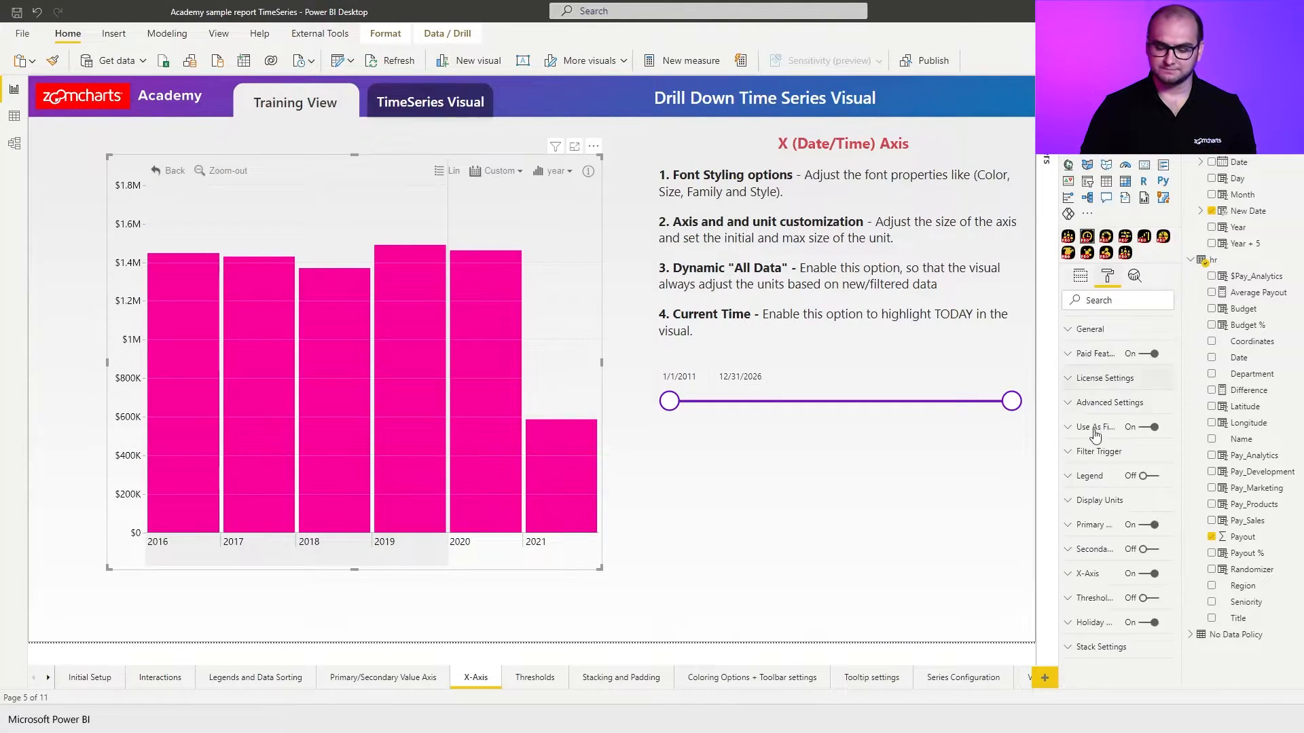
{"action": "left_click", "coordinate": [1102, 574]}
{"action": "scroll", "coordinate": [1117, 485], "scroll_direction": "down", "scroll_amount": 1}
{"action": "scroll", "coordinate": [1116, 485], "scroll_direction": "down", "scroll_amount": 3}
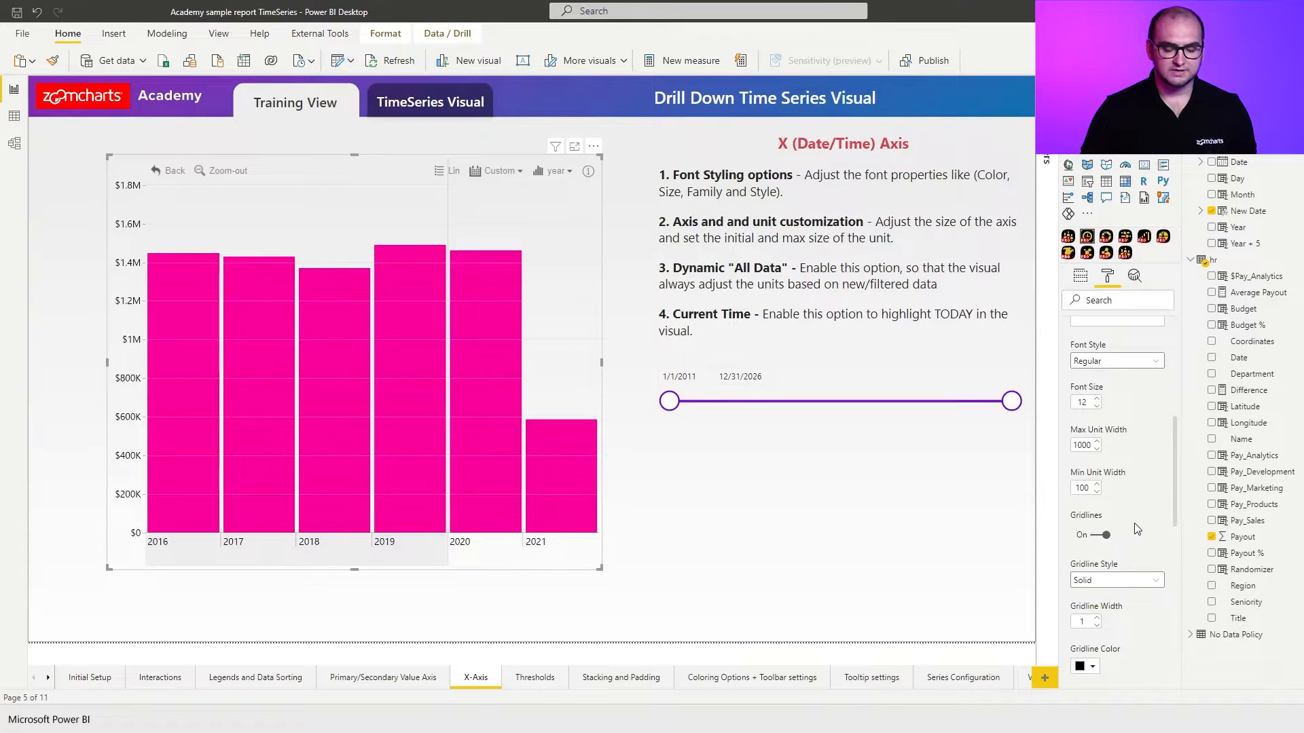
{"action": "scroll", "coordinate": [1136, 527], "scroll_direction": "down", "scroll_amount": 1}
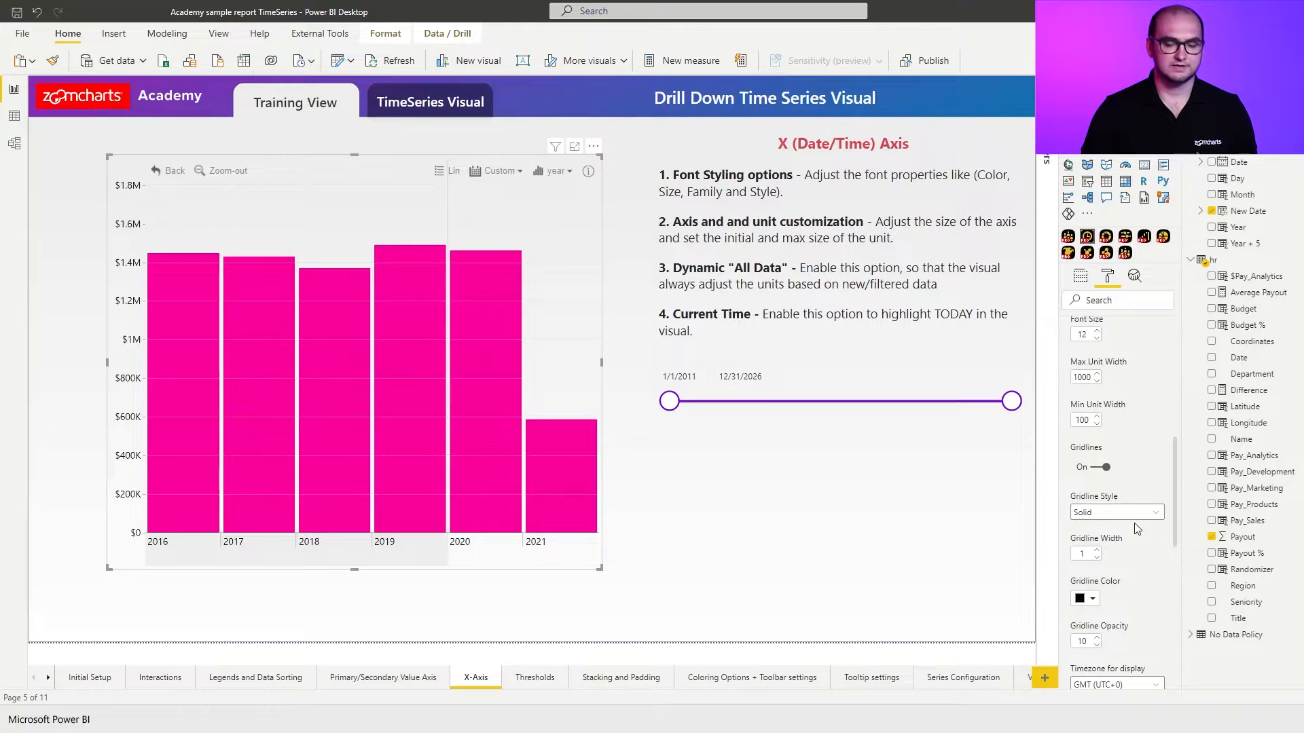
{"action": "scroll", "coordinate": [1139, 538], "scroll_direction": "down", "scroll_amount": 2}
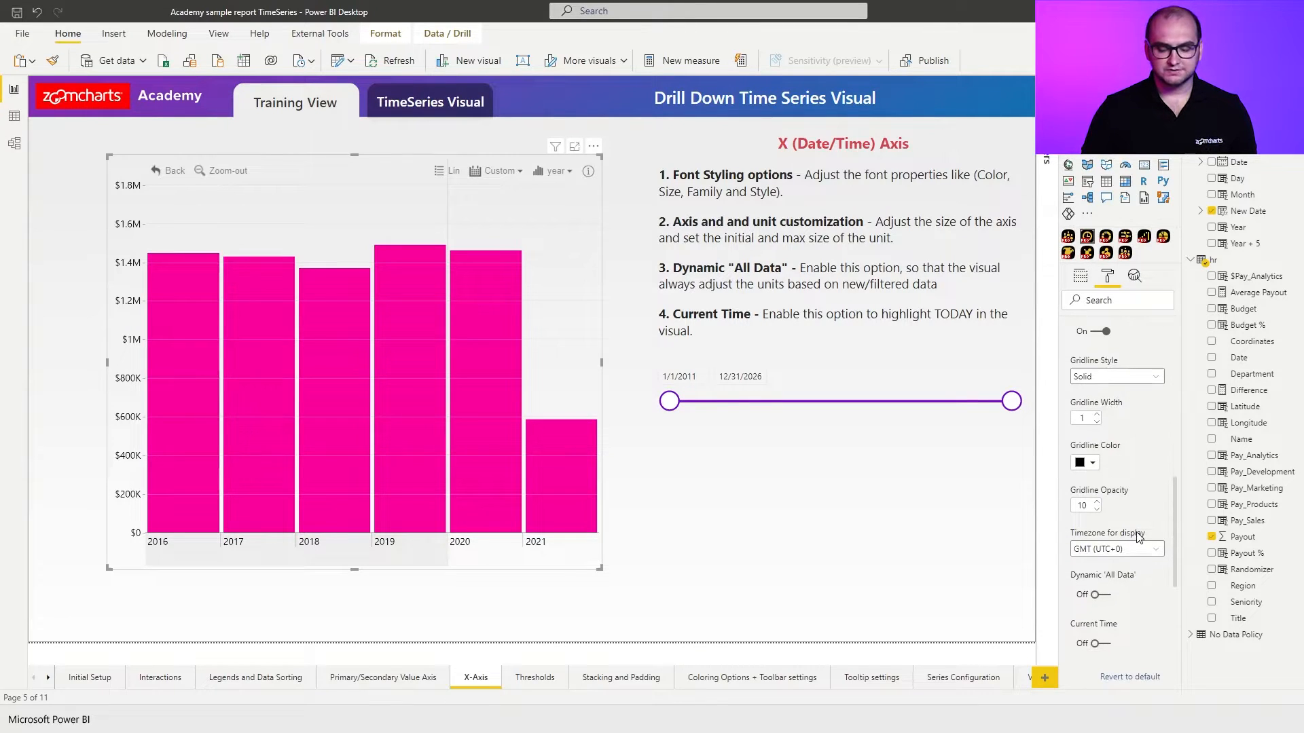
{"action": "scroll", "coordinate": [1139, 536], "scroll_direction": "down", "scroll_amount": 1}
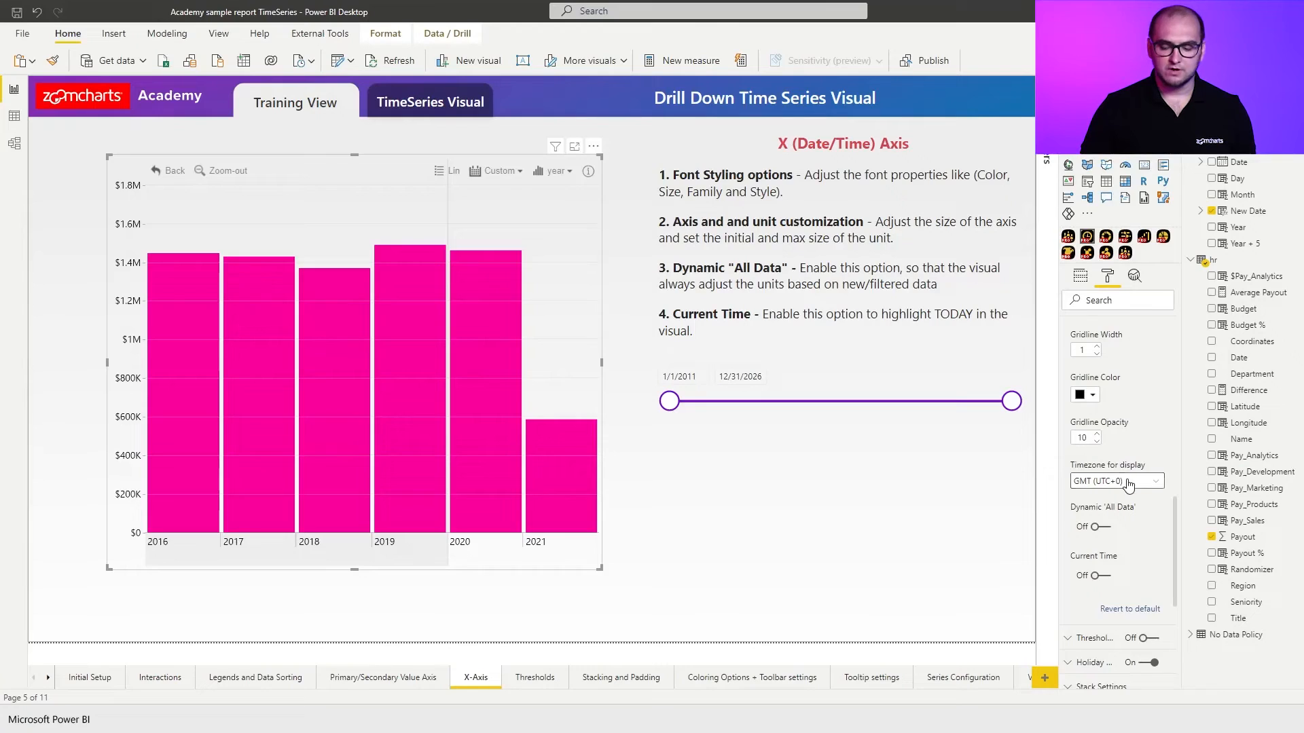
{"action": "left_click", "coordinate": [1128, 482]}
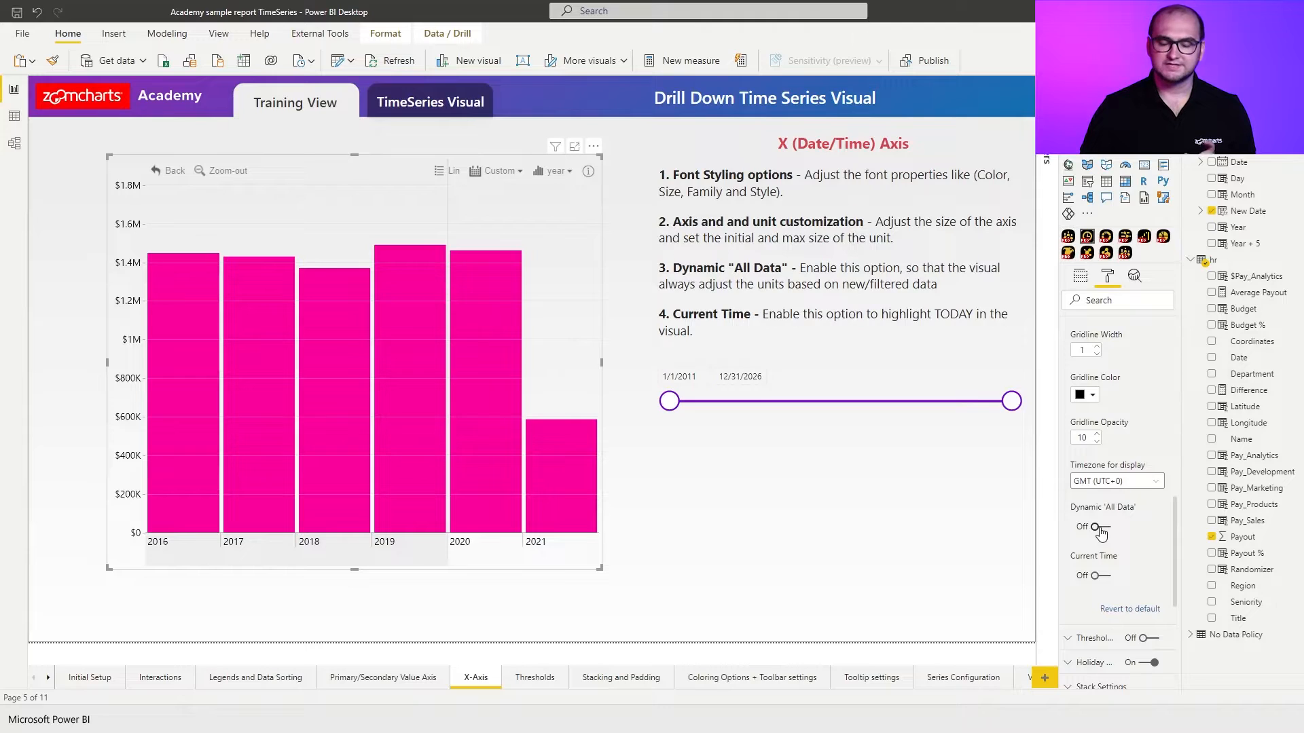
Step: Set the chart's X-Axis Min Unit Width to 1 and return to the X-Axis report page
{"action": "scroll", "coordinate": [1094, 530], "scroll_direction": "up", "scroll_amount": 5}
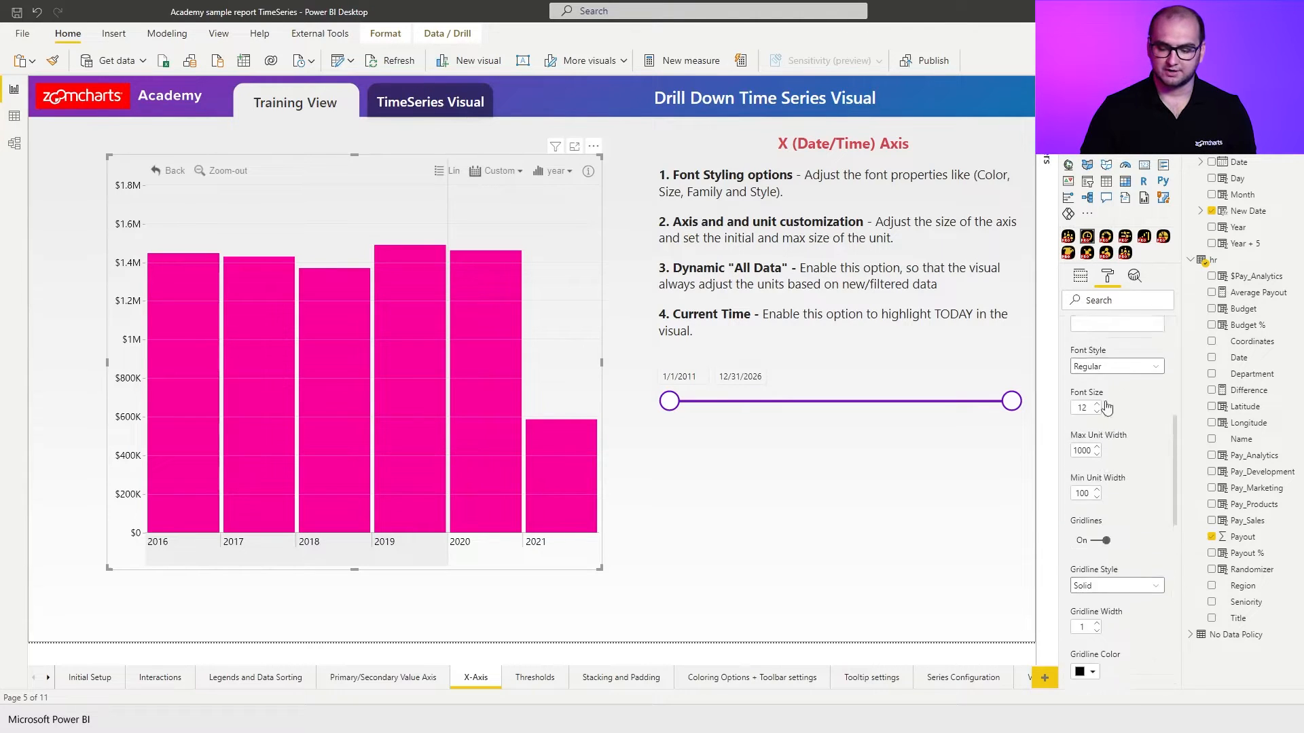
{"action": "left_click", "coordinate": [1086, 555]}
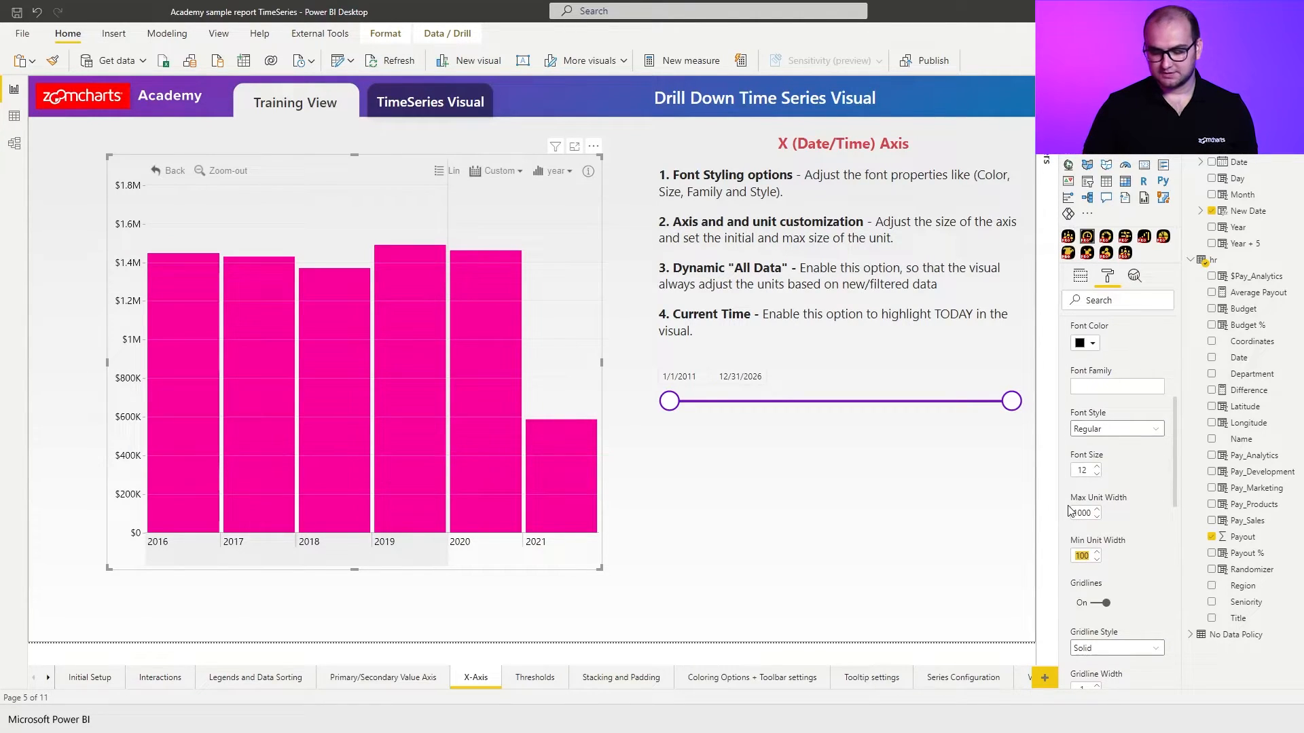
{"action": "type", "text": "1"}
{"action": "left_click", "coordinate": [495, 688]}
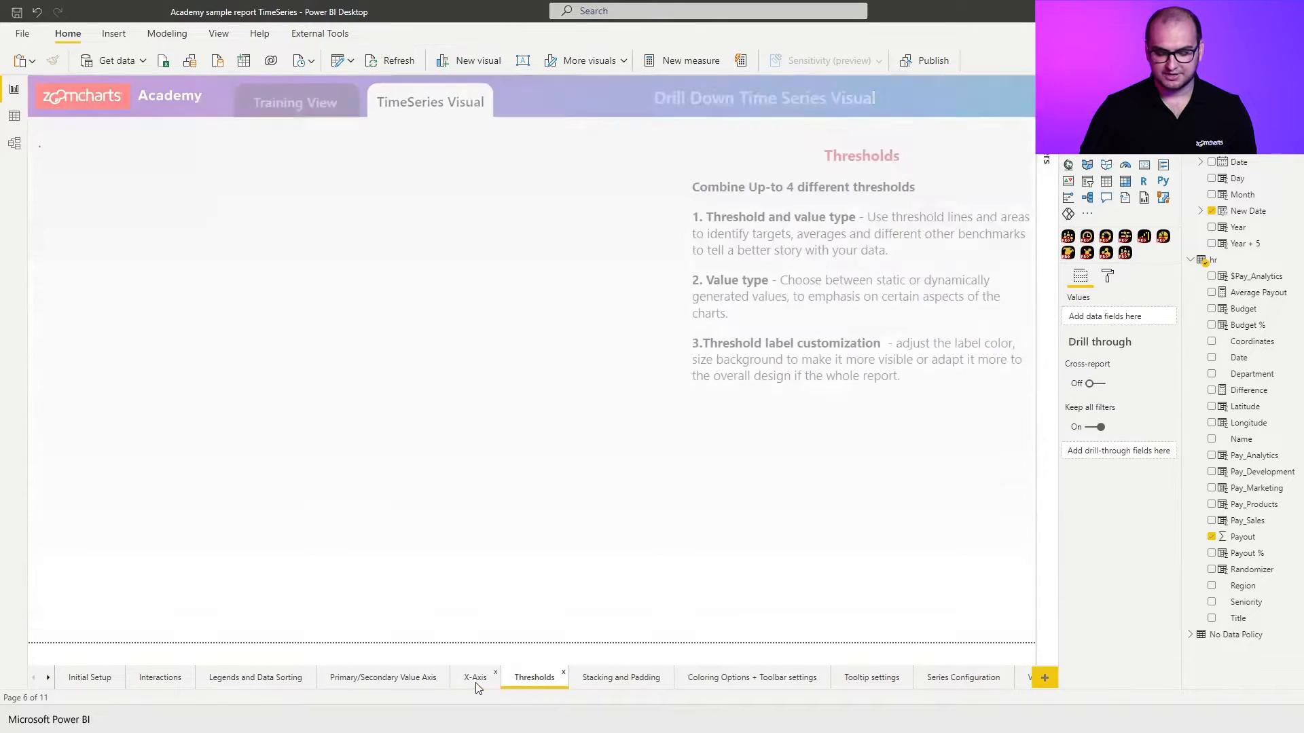
{"action": "left_click", "coordinate": [479, 688]}
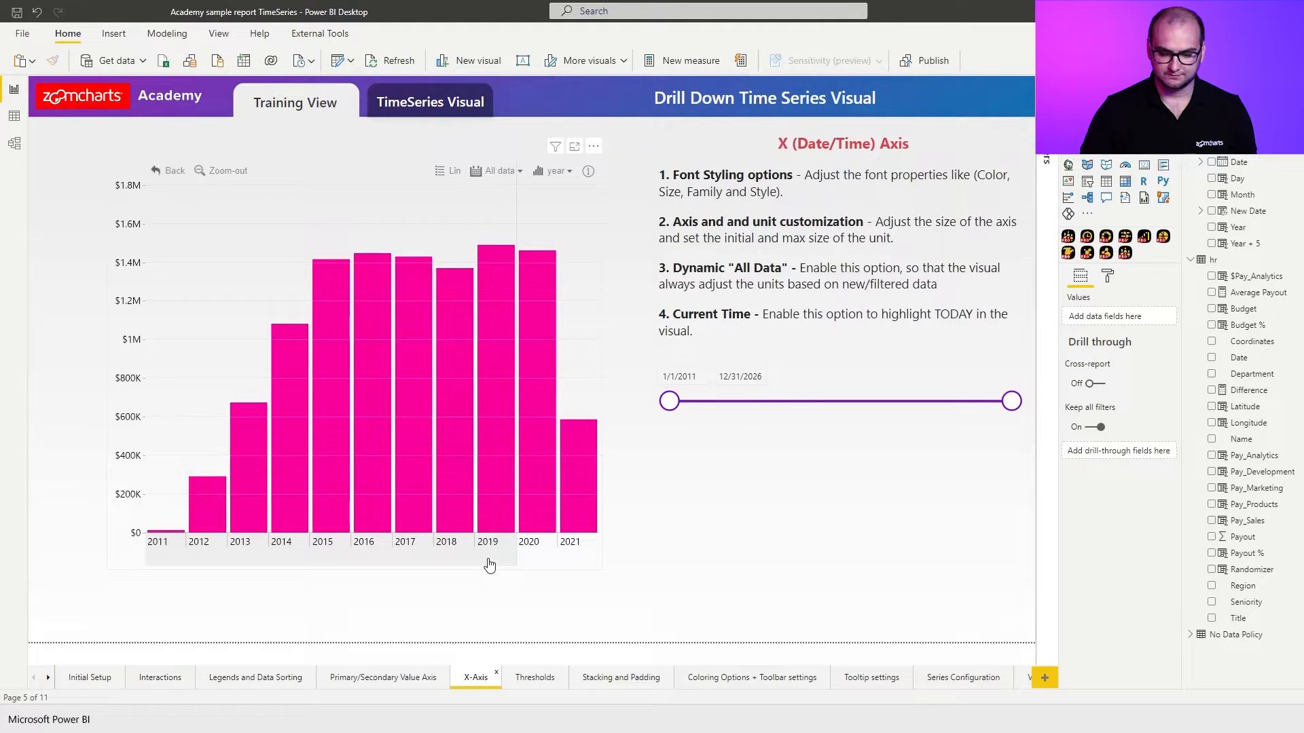
Step: Narrow the date slicer to 2/15/2015 through 3/28/2018 and restore its full range of 1/1/2011 to 12/31/2026
{"action": "left_click", "coordinate": [87, 185]}
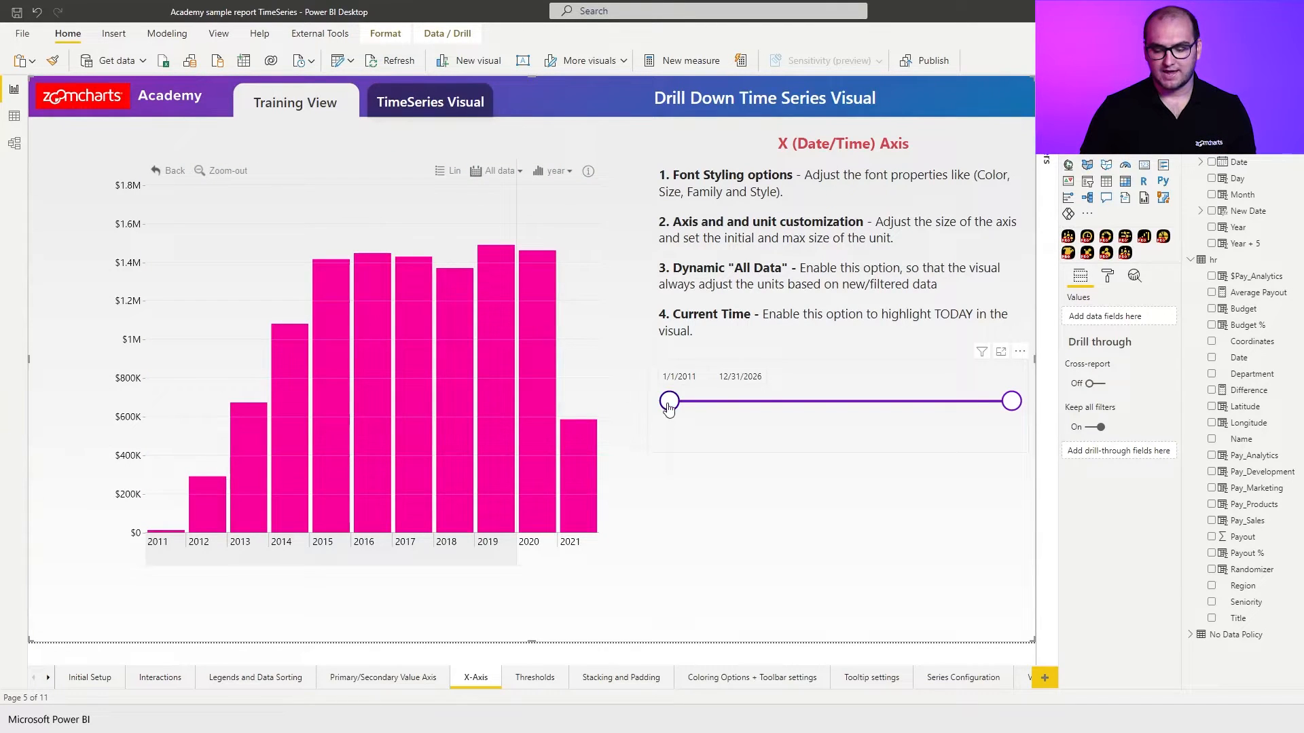
{"action": "left_click_drag", "start_coordinate": [669, 401], "coordinate": [757, 402]}
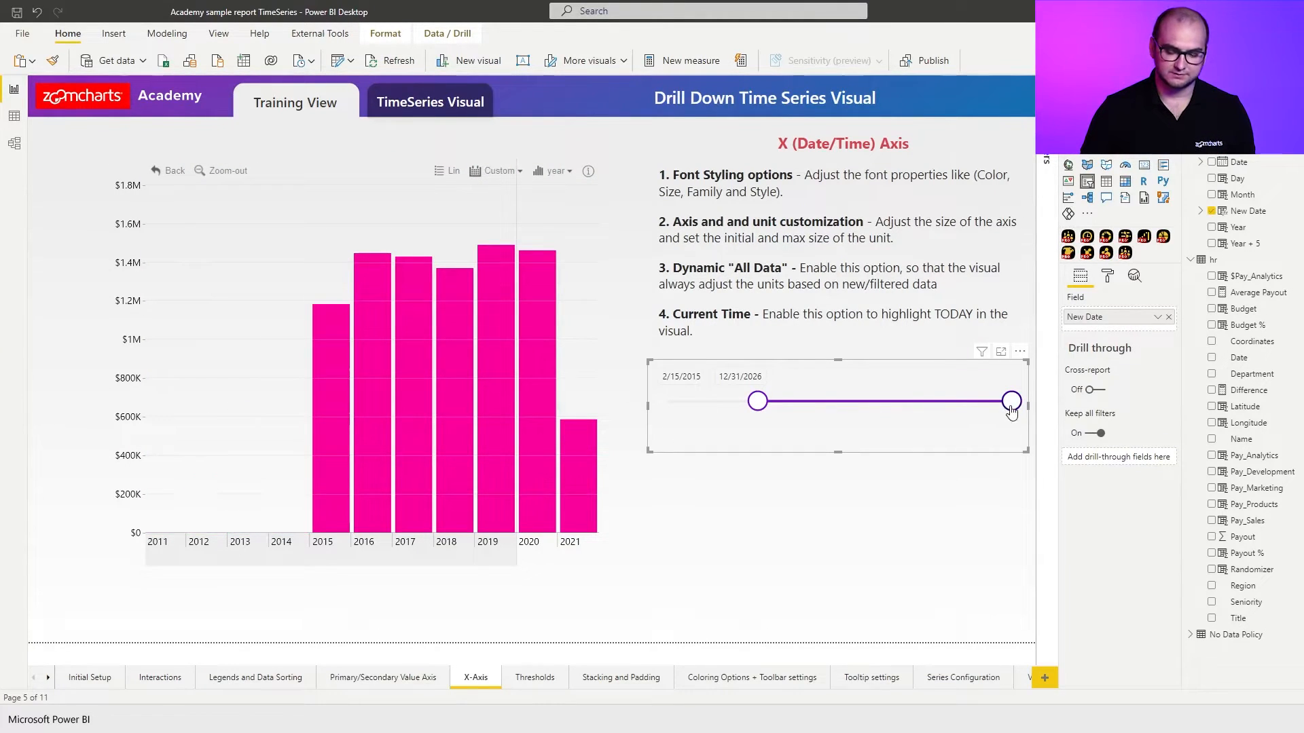
{"action": "left_click_drag", "start_coordinate": [1012, 401], "coordinate": [902, 401]}
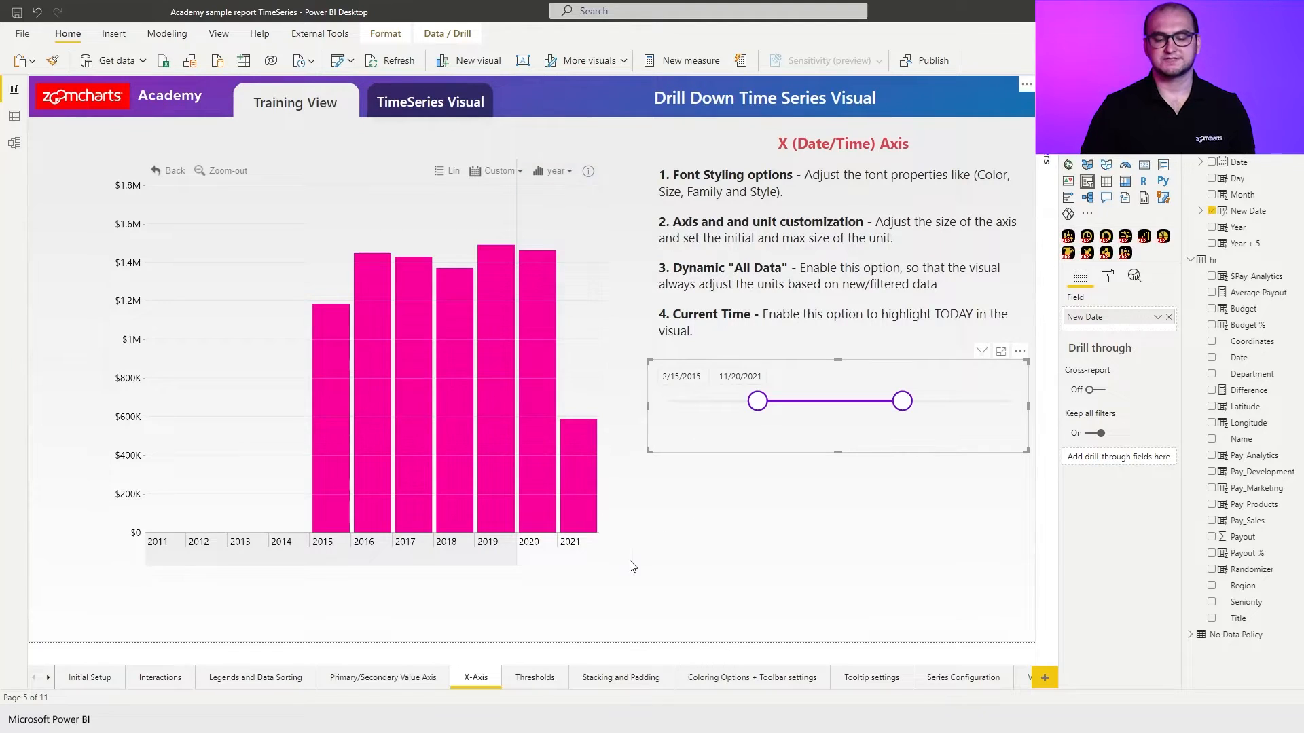
{"action": "left_click_drag", "start_coordinate": [901, 402], "coordinate": [820, 412]}
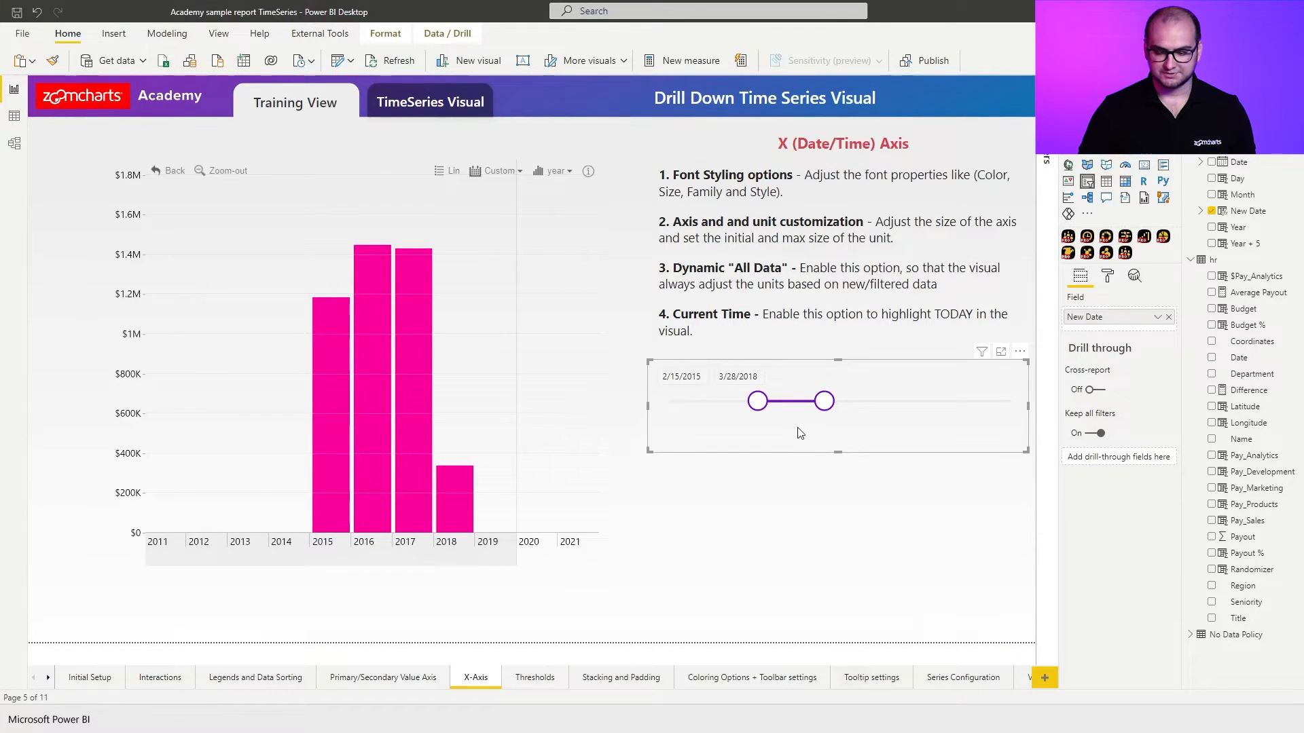
{"action": "left_click_drag", "start_coordinate": [758, 401], "coordinate": [668, 402]}
{"action": "left_click_drag", "start_coordinate": [824, 402], "coordinate": [1046, 406]}
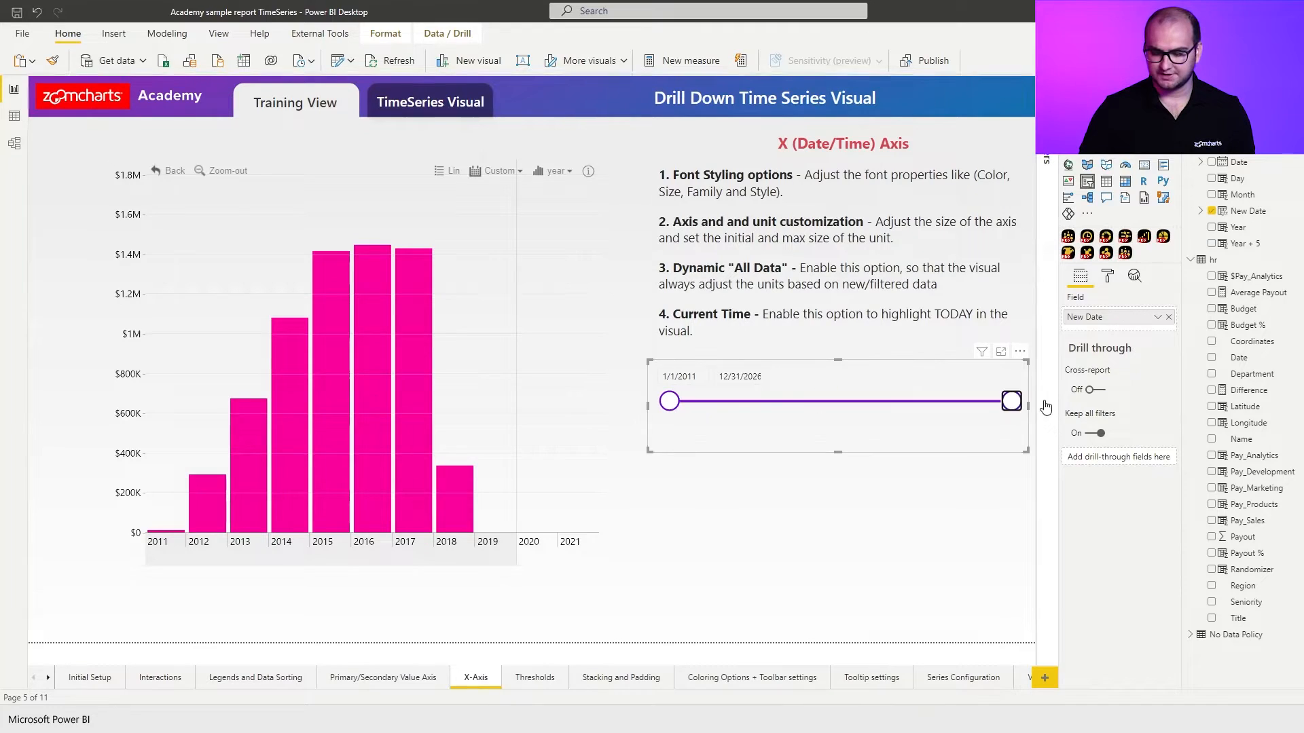
Step: Enable Dynamic 'All Data' in the chart's X-Axis settings and move the date slicer's start to 7/15/2017
{"action": "left_click", "coordinate": [124, 290]}
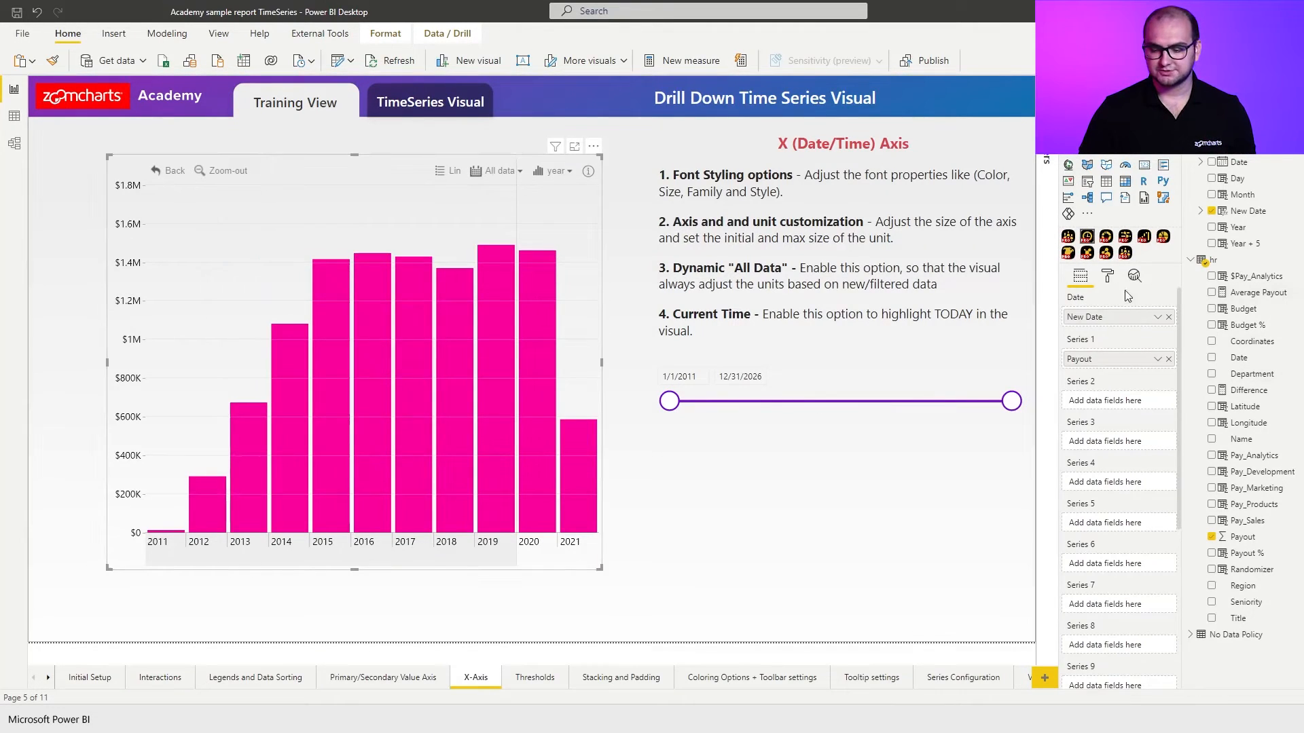
{"action": "left_click", "coordinate": [1108, 277]}
{"action": "left_click", "coordinate": [1087, 574]}
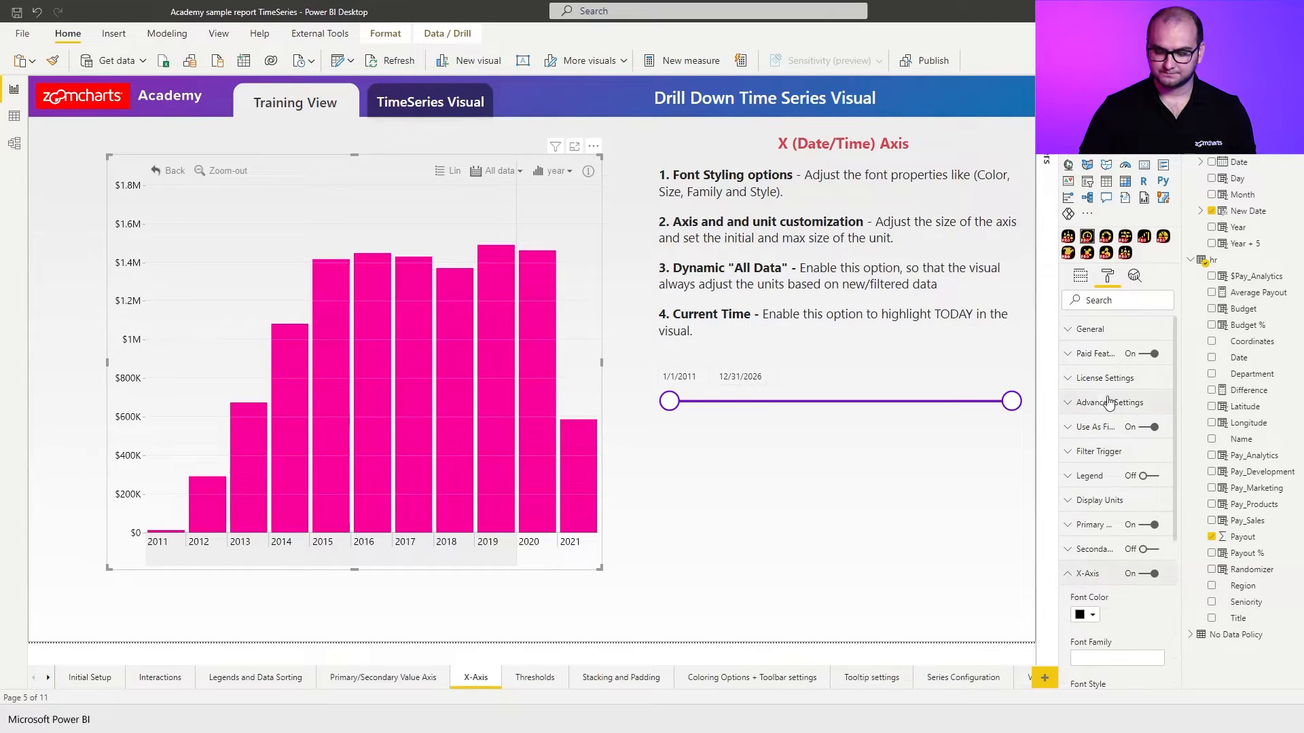
{"action": "scroll", "coordinate": [1107, 407], "scroll_direction": "down", "scroll_amount": 8}
{"action": "scroll", "coordinate": [1119, 419], "scroll_direction": "down", "scroll_amount": 5}
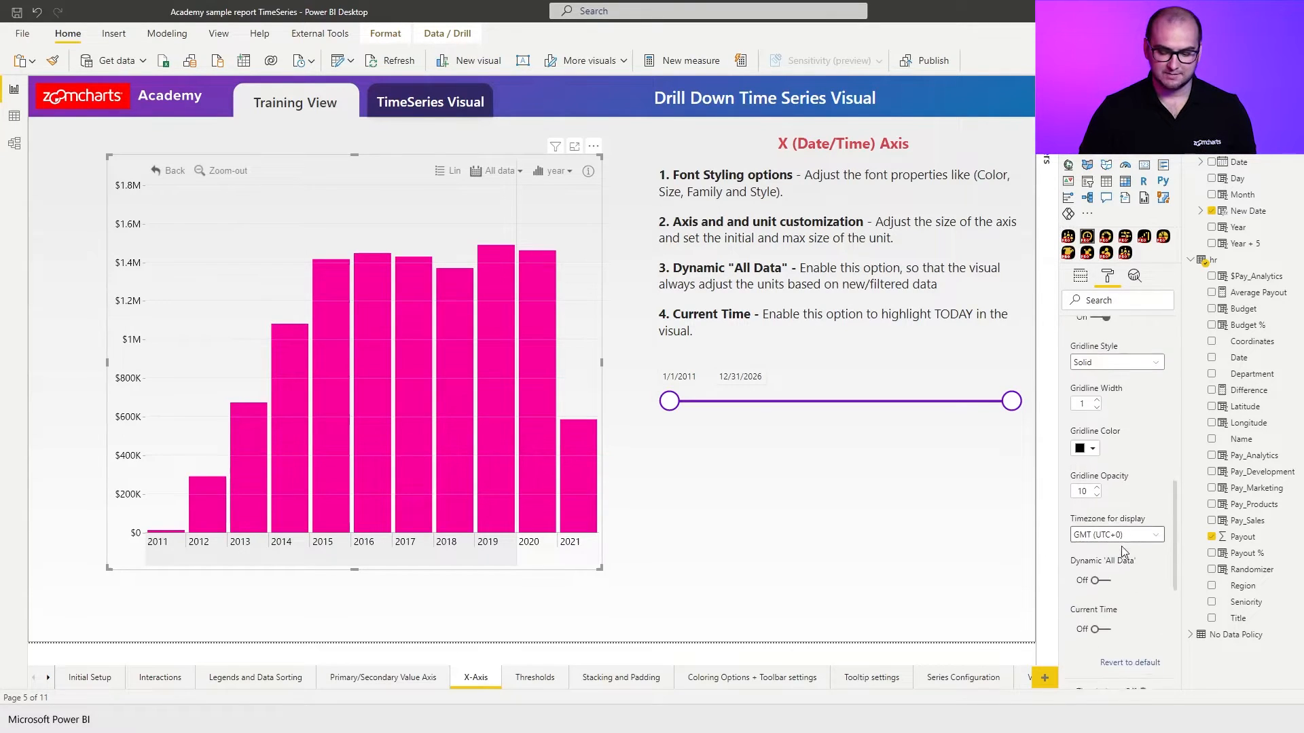
{"action": "left_click", "coordinate": [1099, 527]}
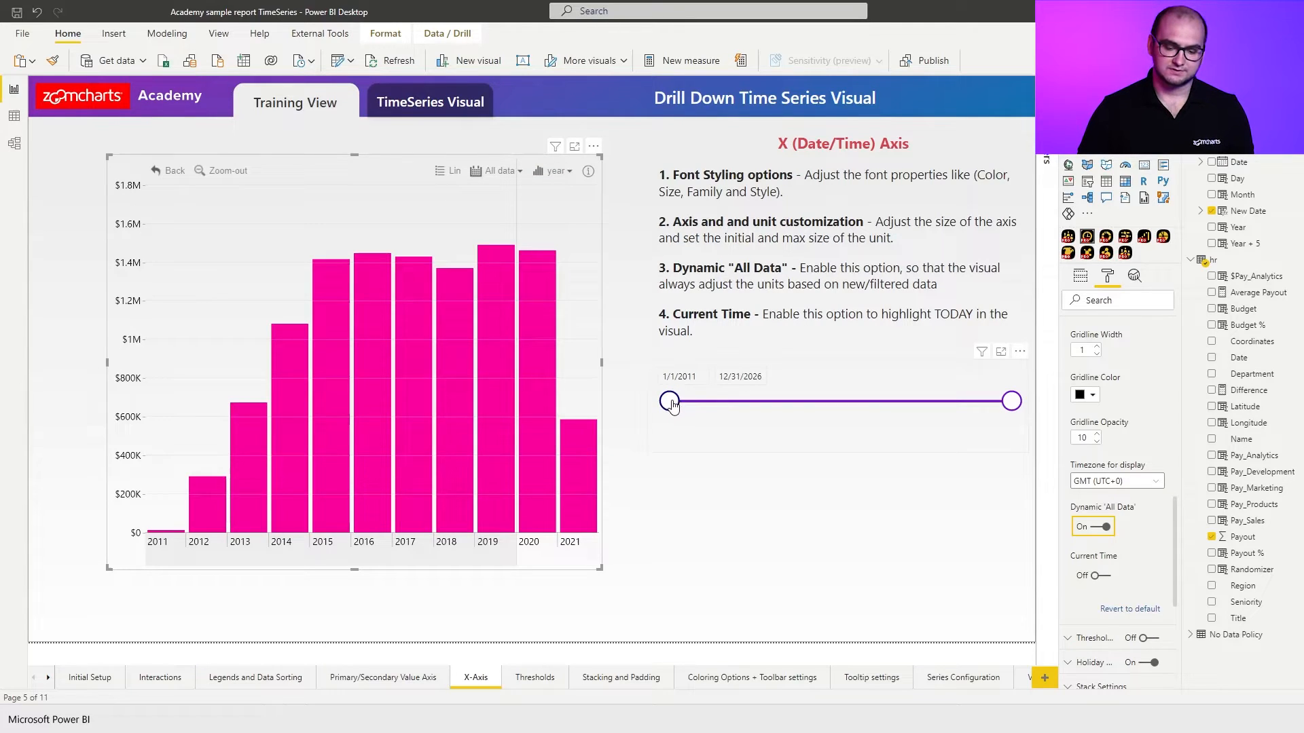
{"action": "left_click_drag", "start_coordinate": [671, 405], "coordinate": [815, 401]}
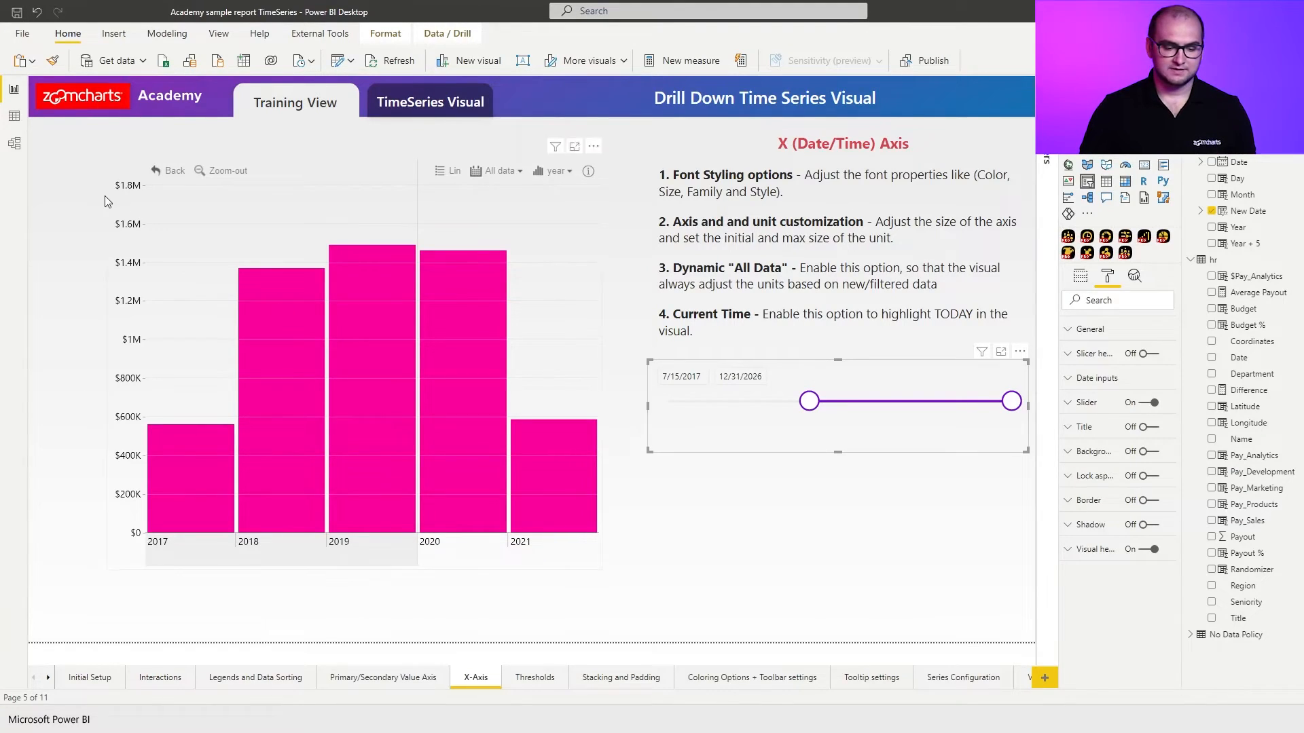
Step: Enable the Current Time option in the column chart's X-Axis settings
{"action": "left_click", "coordinate": [128, 205]}
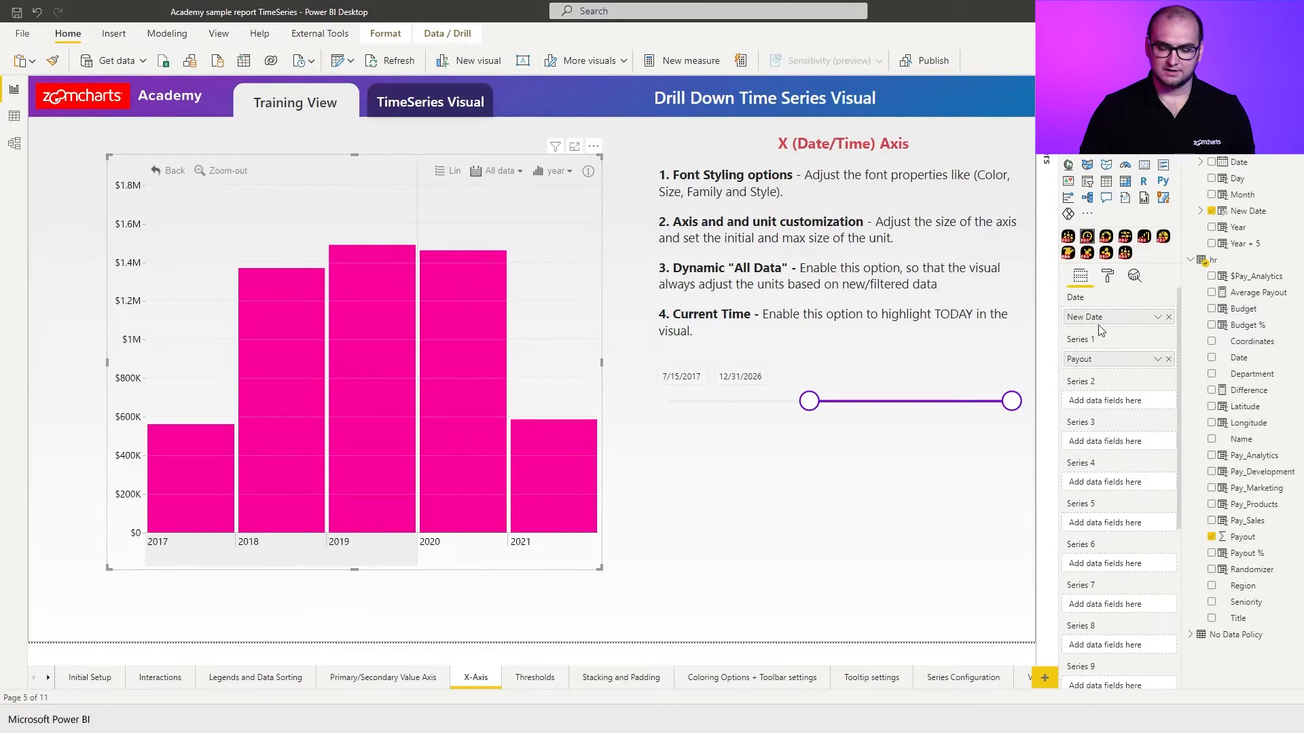
{"action": "left_click", "coordinate": [1105, 277]}
{"action": "scroll", "coordinate": [1110, 431], "scroll_direction": "down", "scroll_amount": 5}
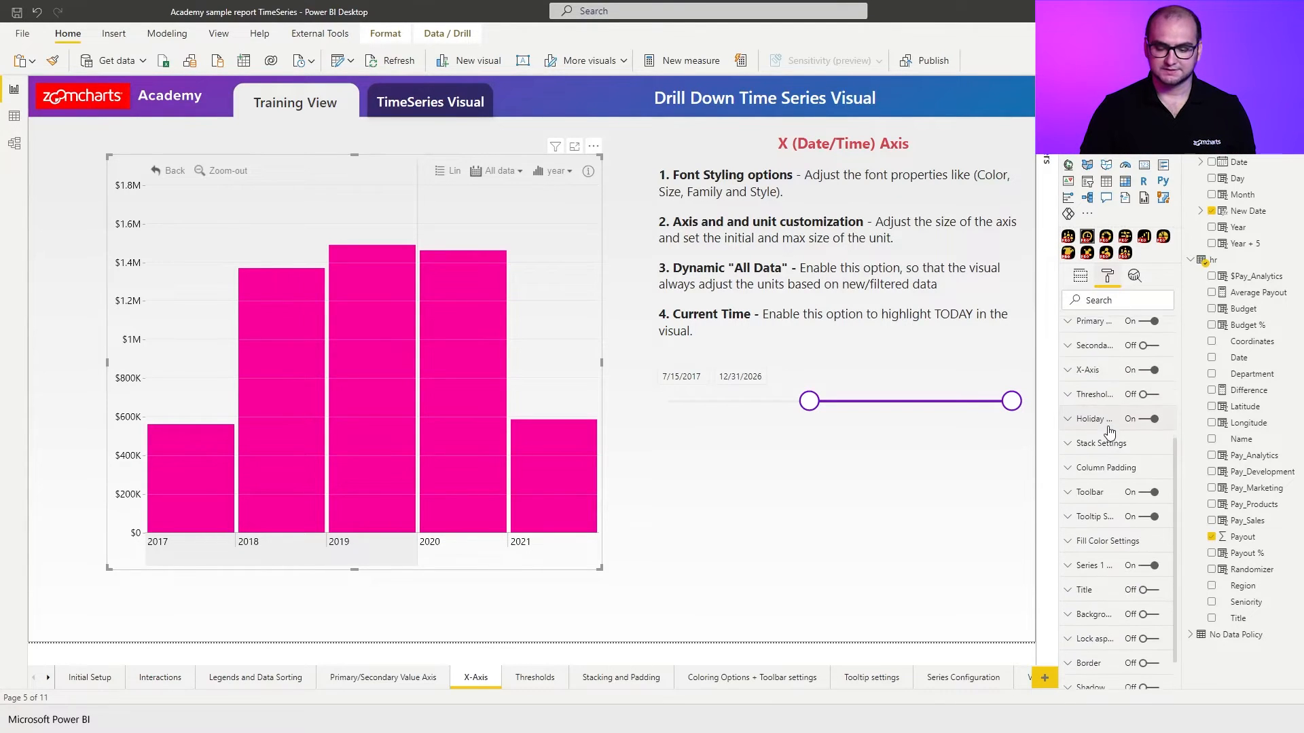
{"action": "left_click", "coordinate": [1096, 371]}
{"action": "scroll", "coordinate": [1112, 489], "scroll_direction": "down", "scroll_amount": 5}
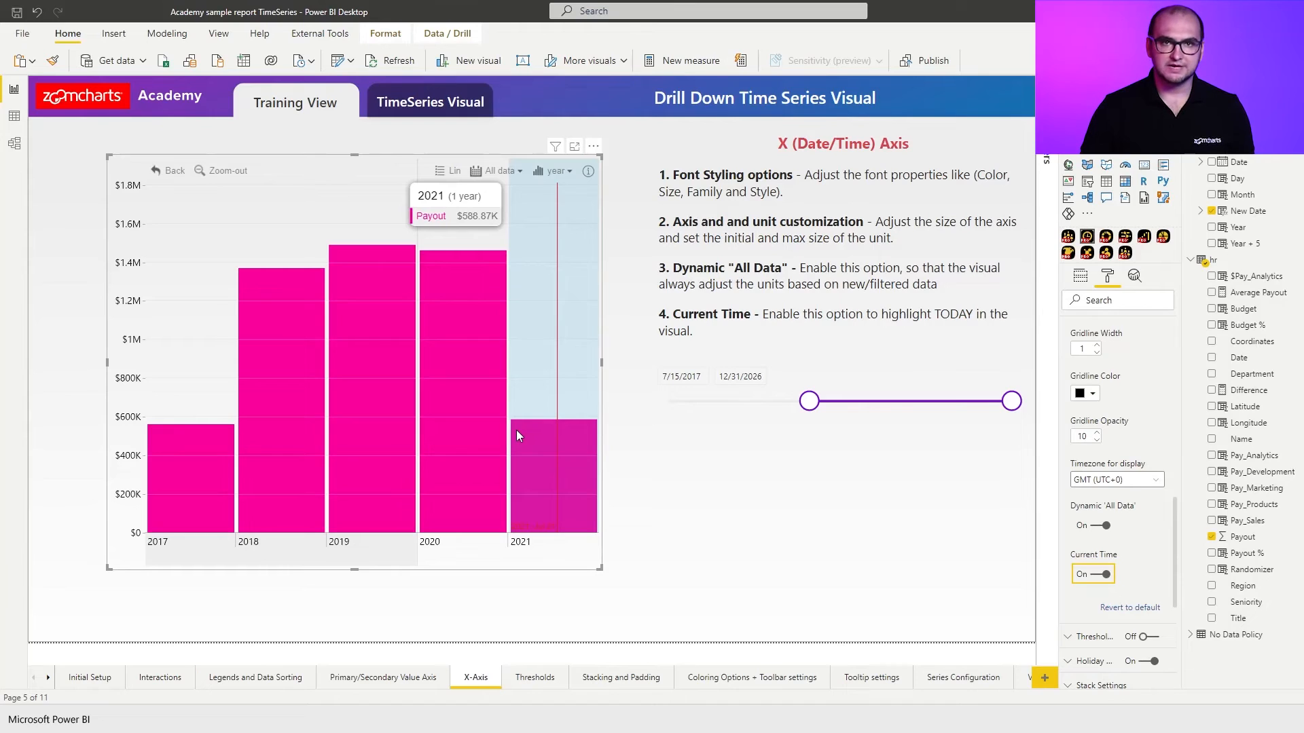
Step: Change the fill color of the chart's Payout series to blue
{"action": "scroll", "coordinate": [1127, 438], "scroll_direction": "down", "scroll_amount": 3}
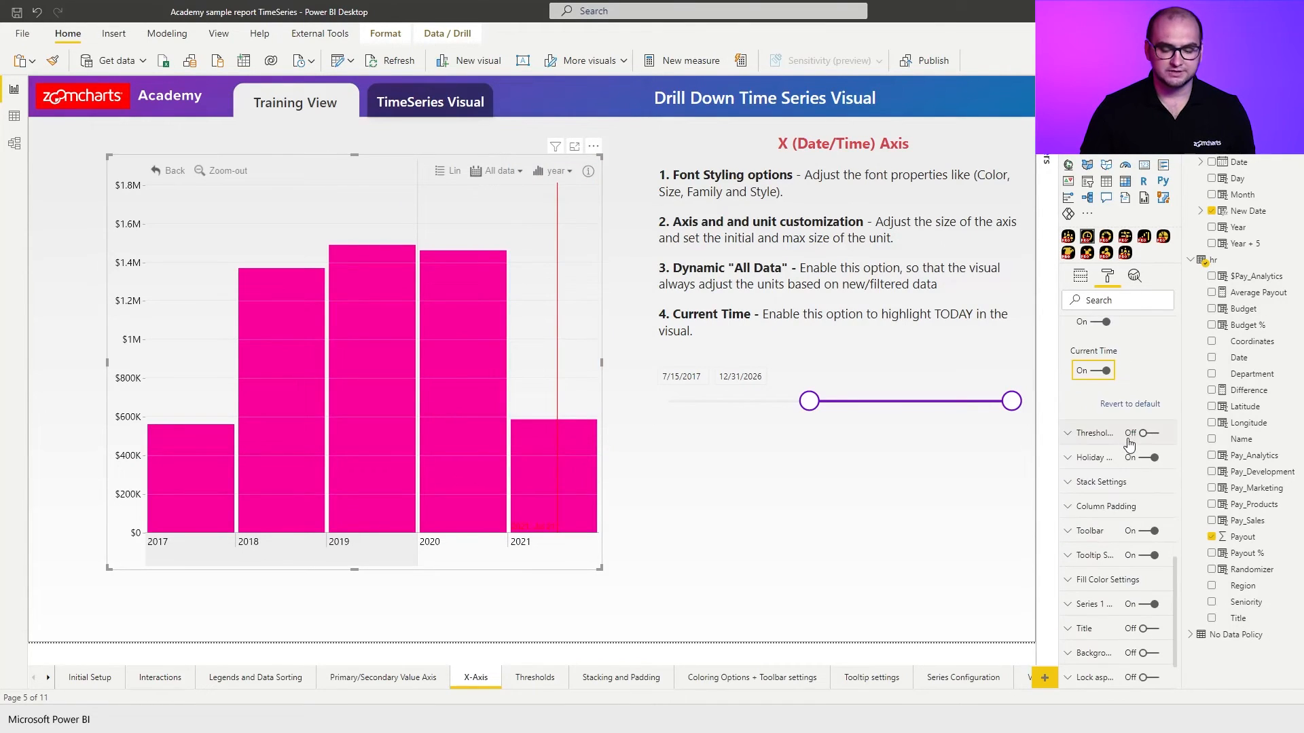
{"action": "scroll", "coordinate": [1126, 473], "scroll_direction": "down", "scroll_amount": 1}
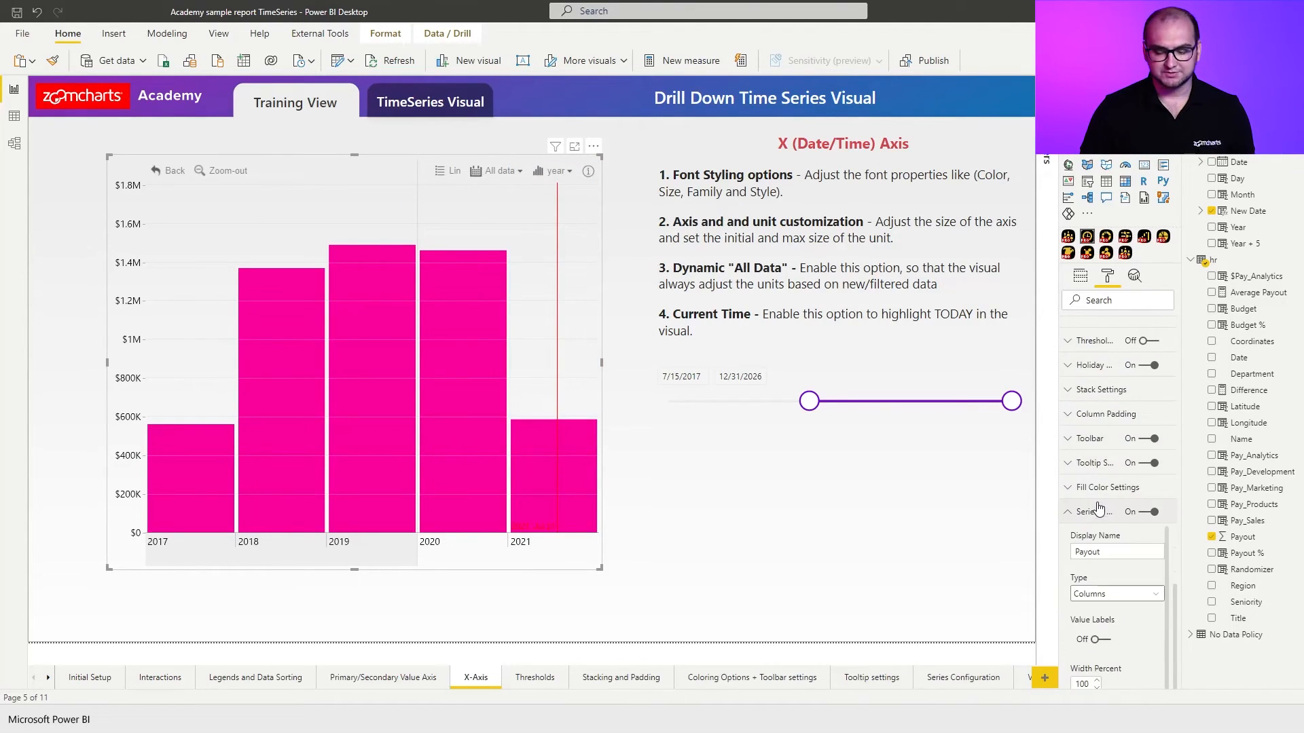
{"action": "scroll", "coordinate": [1103, 516], "scroll_direction": "down", "scroll_amount": 3}
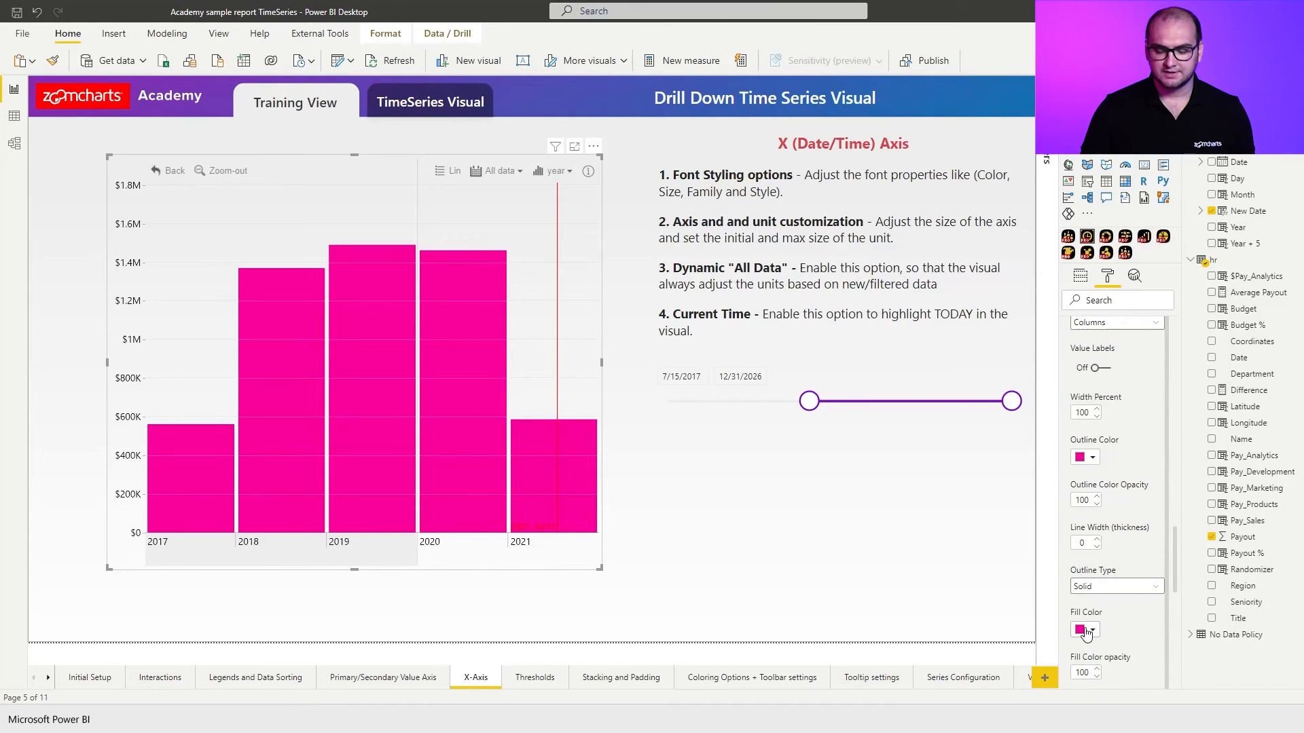
{"action": "left_click", "coordinate": [1086, 631]}
{"action": "left_click", "coordinate": [1169, 412]}
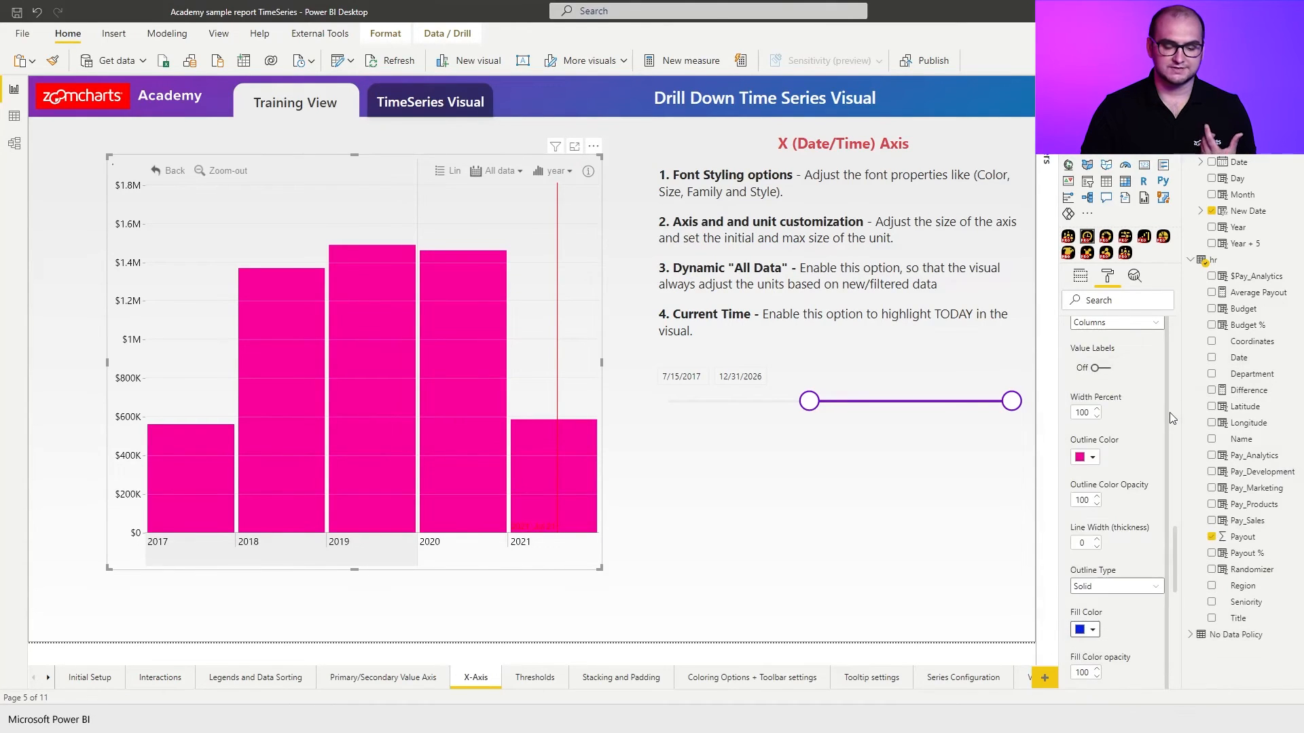